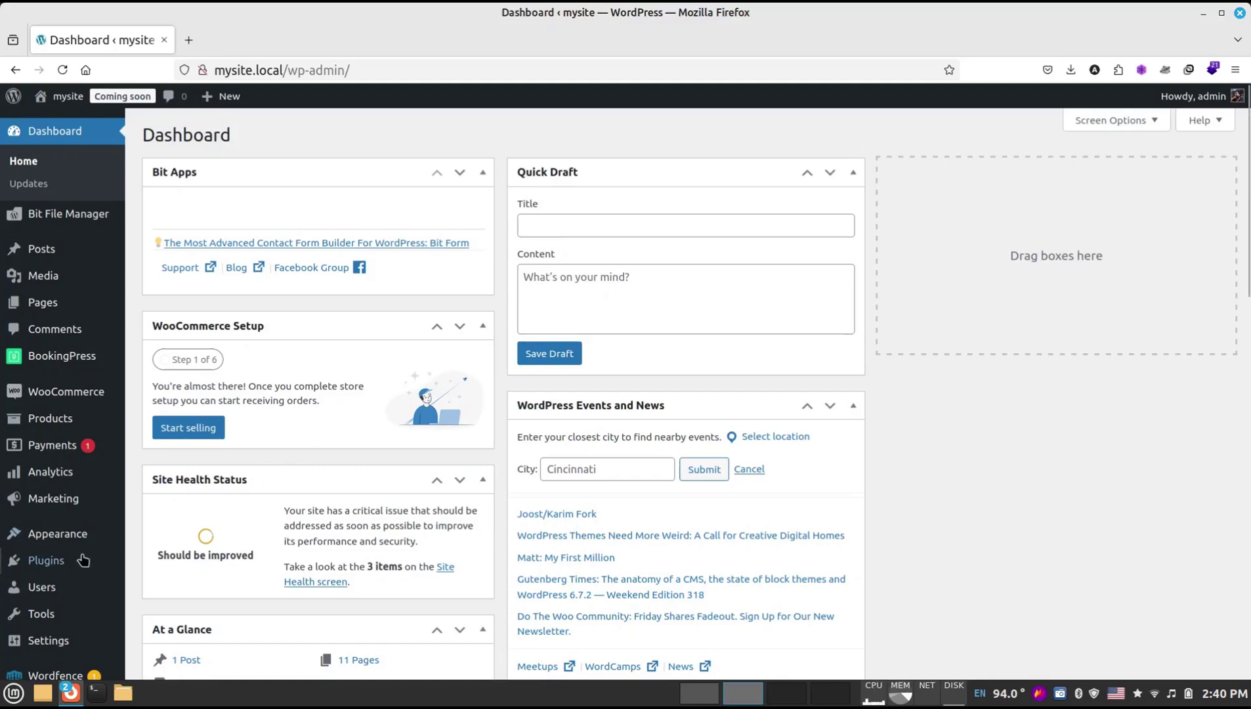
# - Search the plugin directory for wpvivid, and install and activate the WPvivid Backup & Migration plugin
pyautogui.moveTo(79, 563)
pyautogui.click(155, 567)
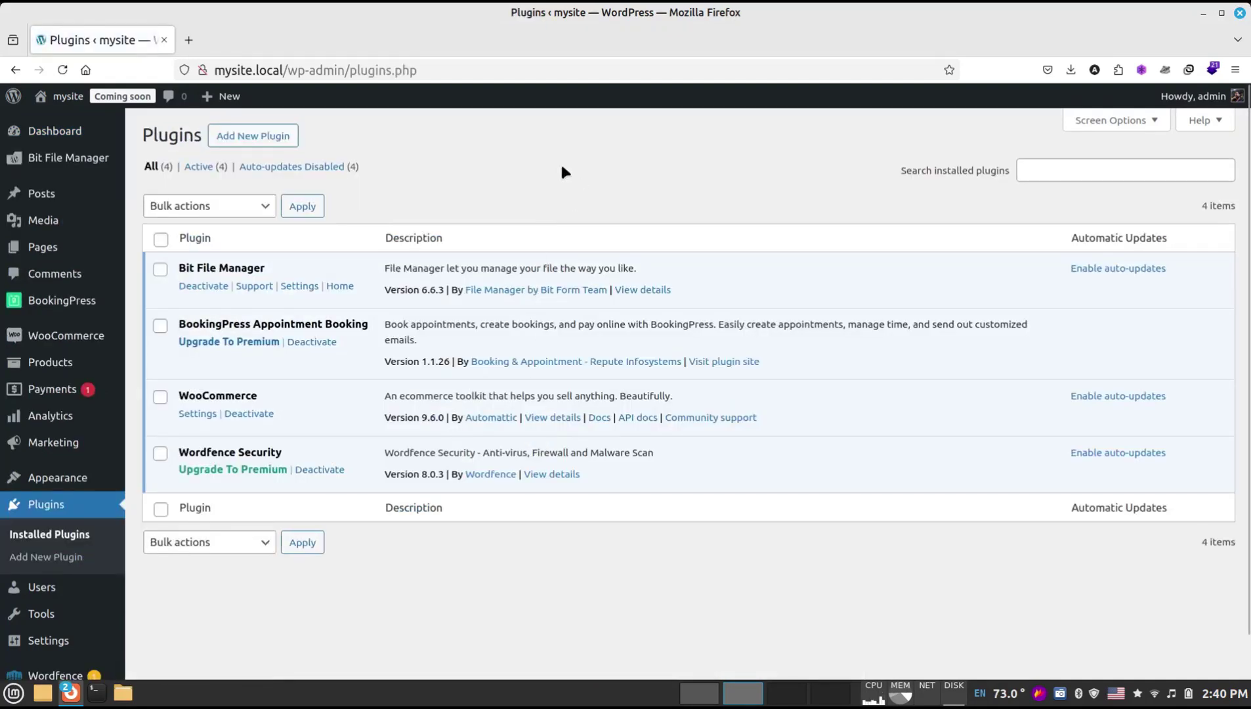
pyautogui.click(279, 141)
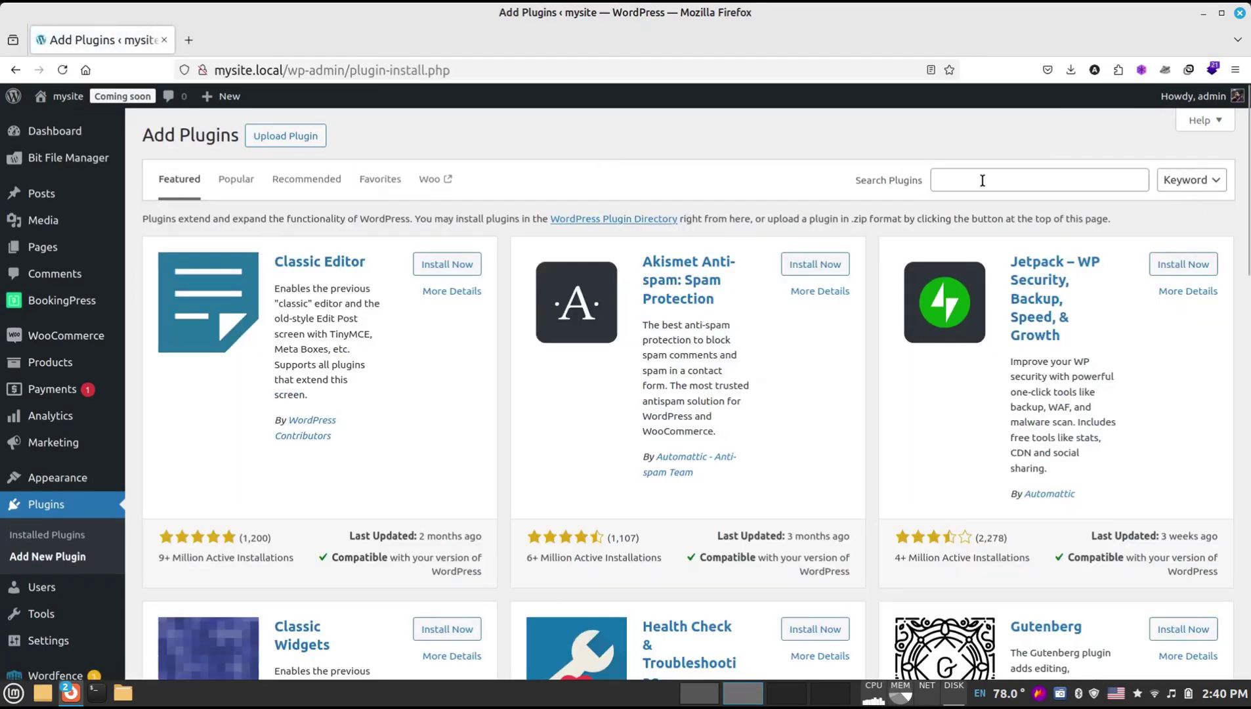
pyautogui.click(983, 180)
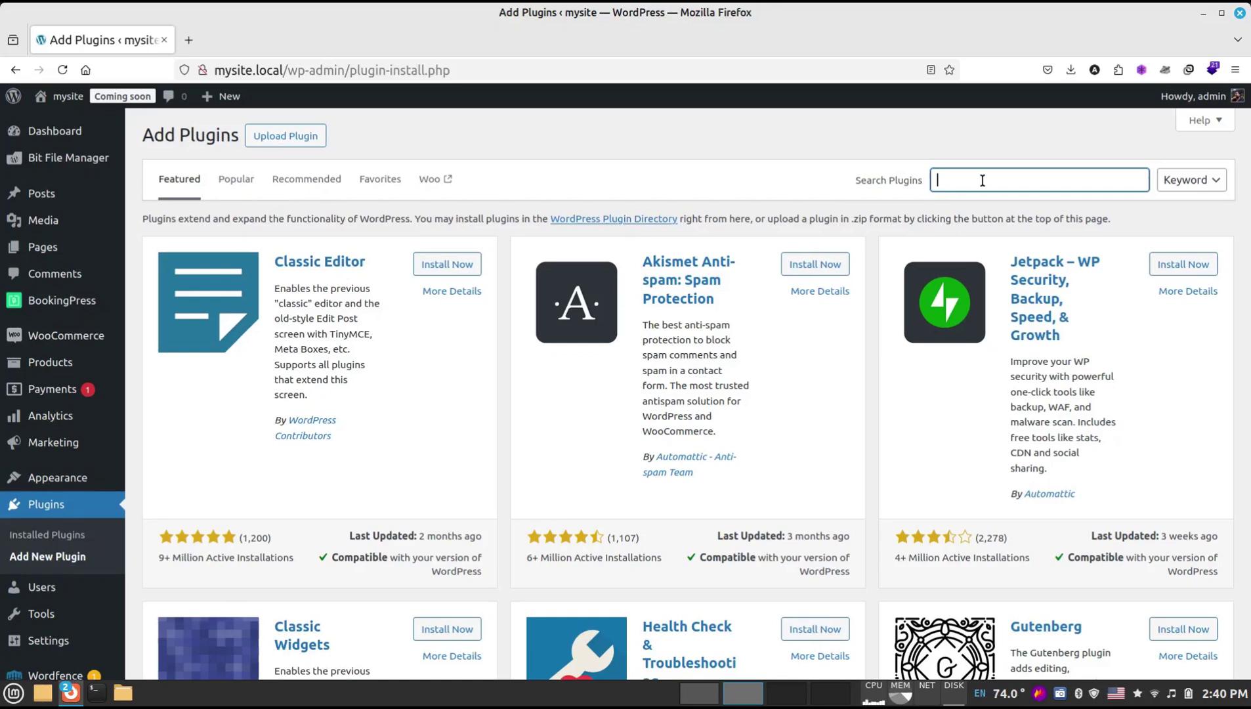
pyautogui.write('wpviivid')
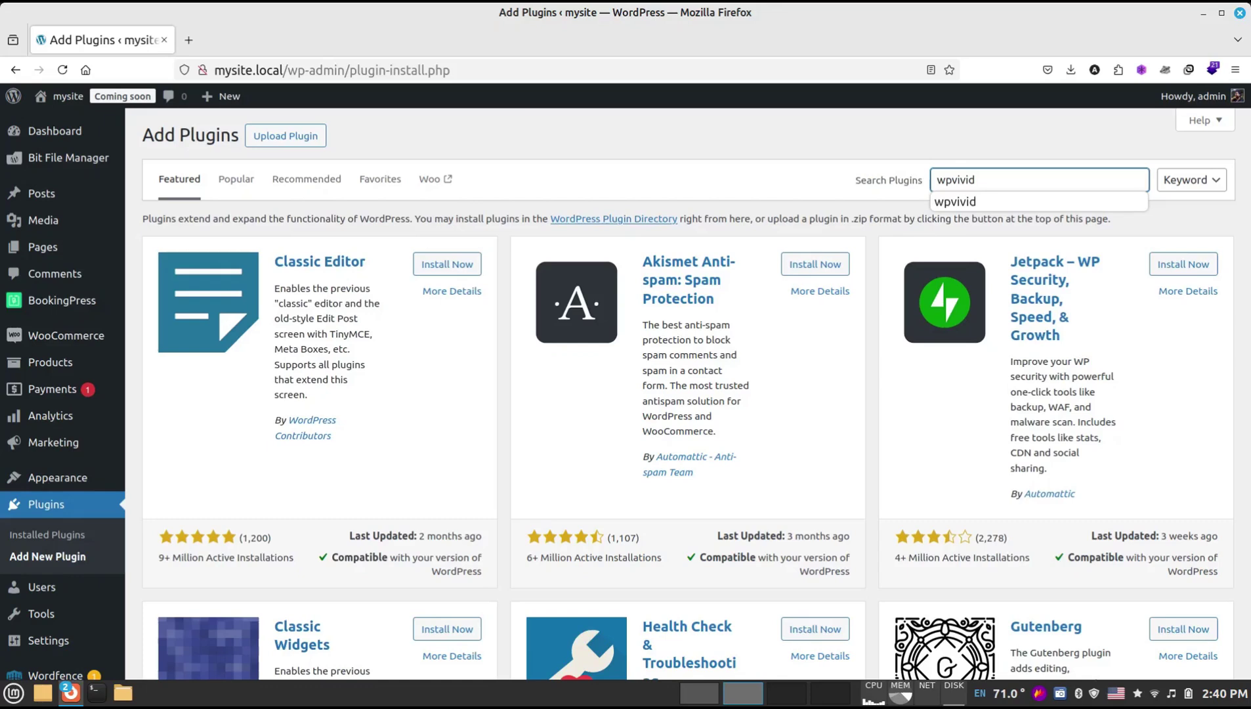
pyautogui.press('Return')
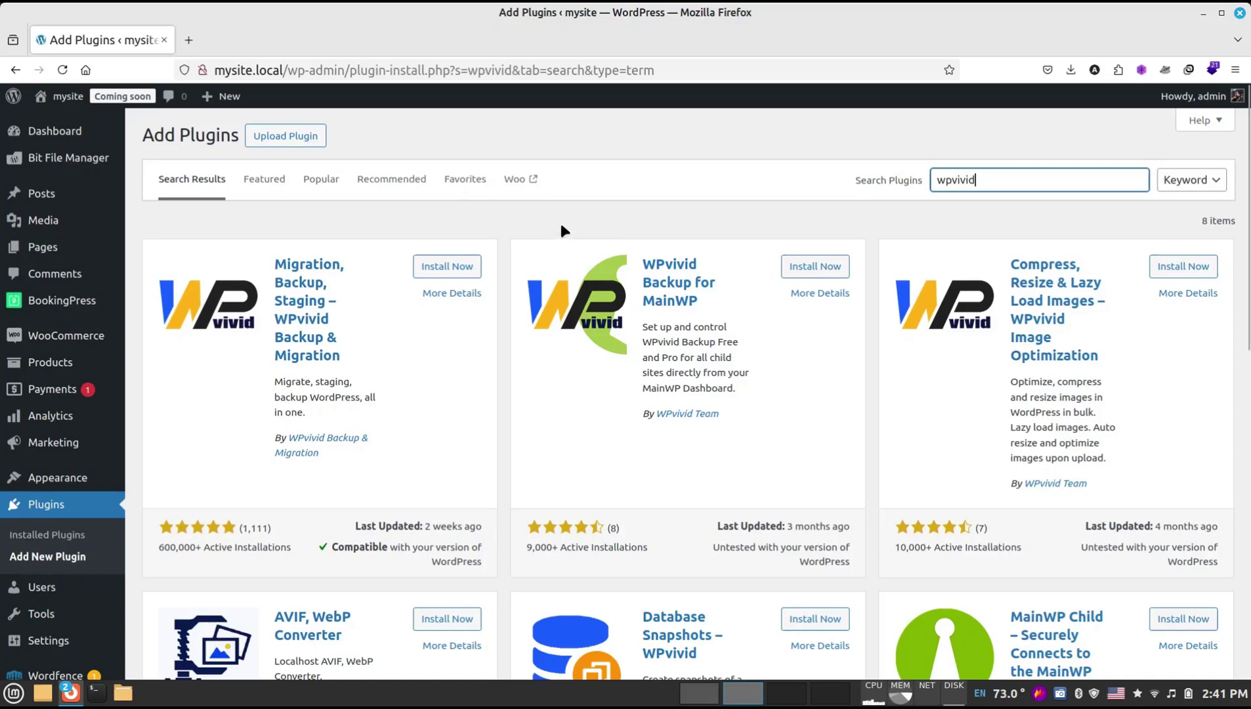
pyautogui.click(471, 267)
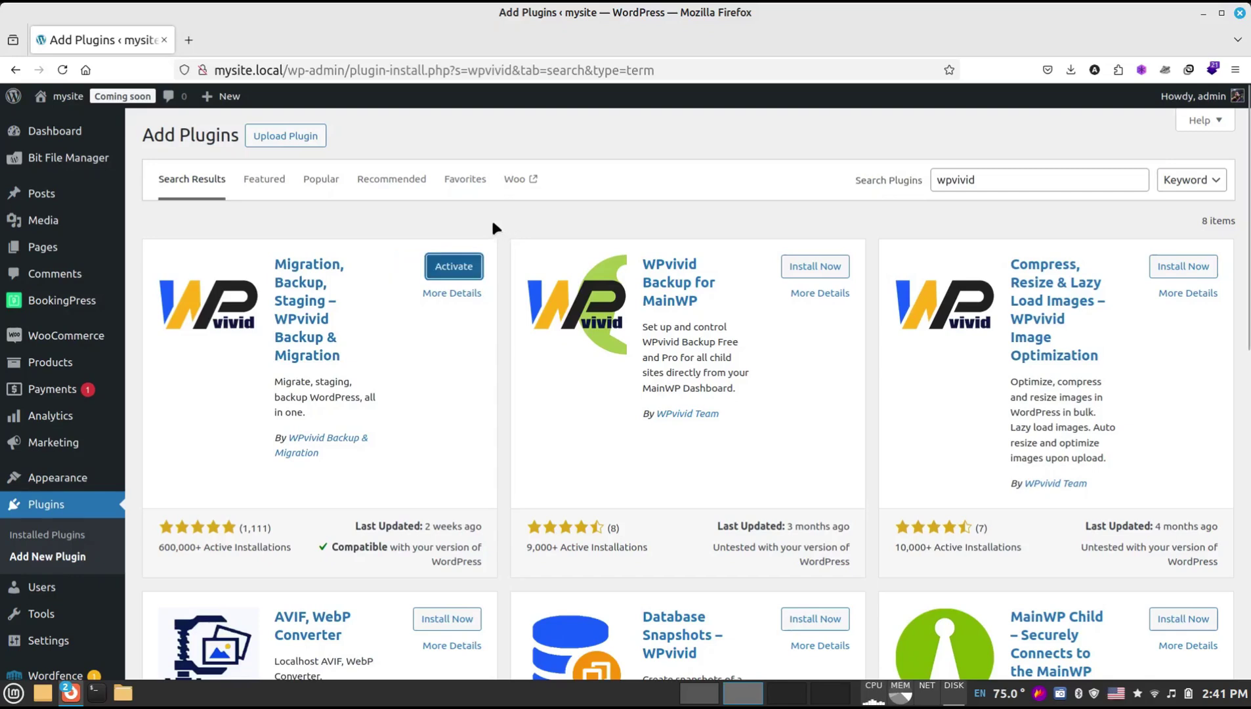
pyautogui.click(453, 270)
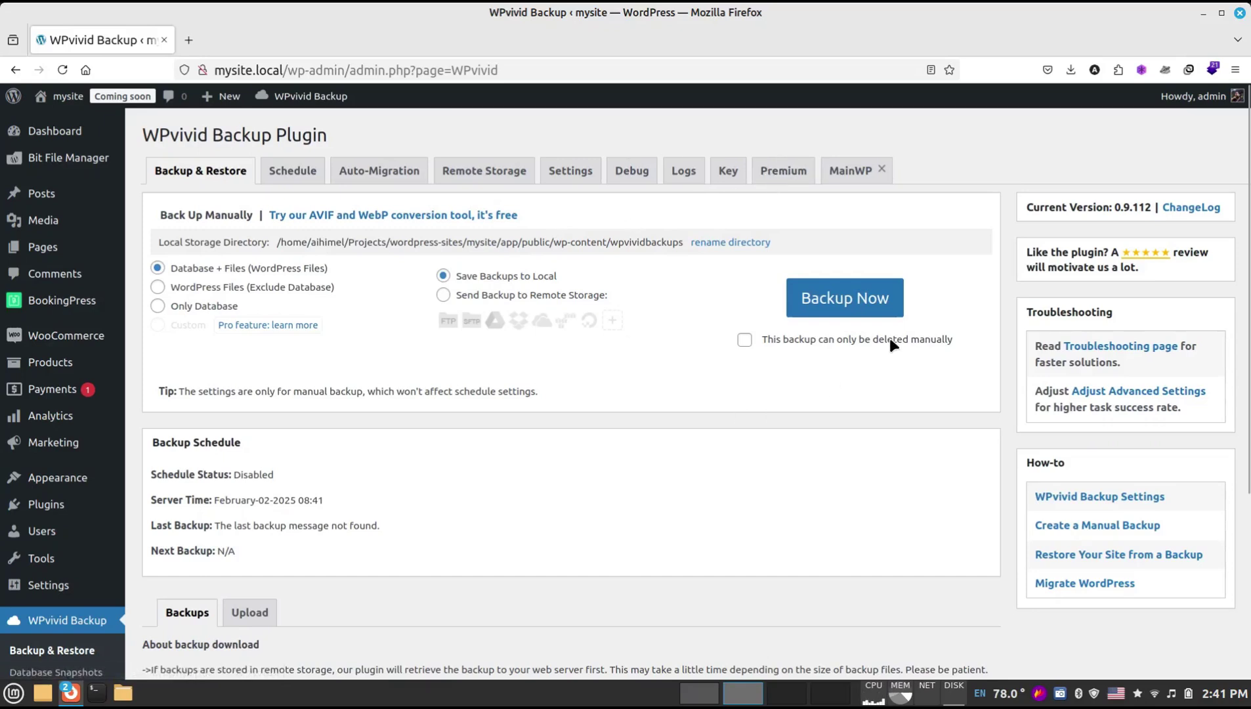
# - Run a manual backup of Database + Files saved to local storage from the Backup & Restore page, and check the backups list
pyautogui.scroll(-2, 692, 339)
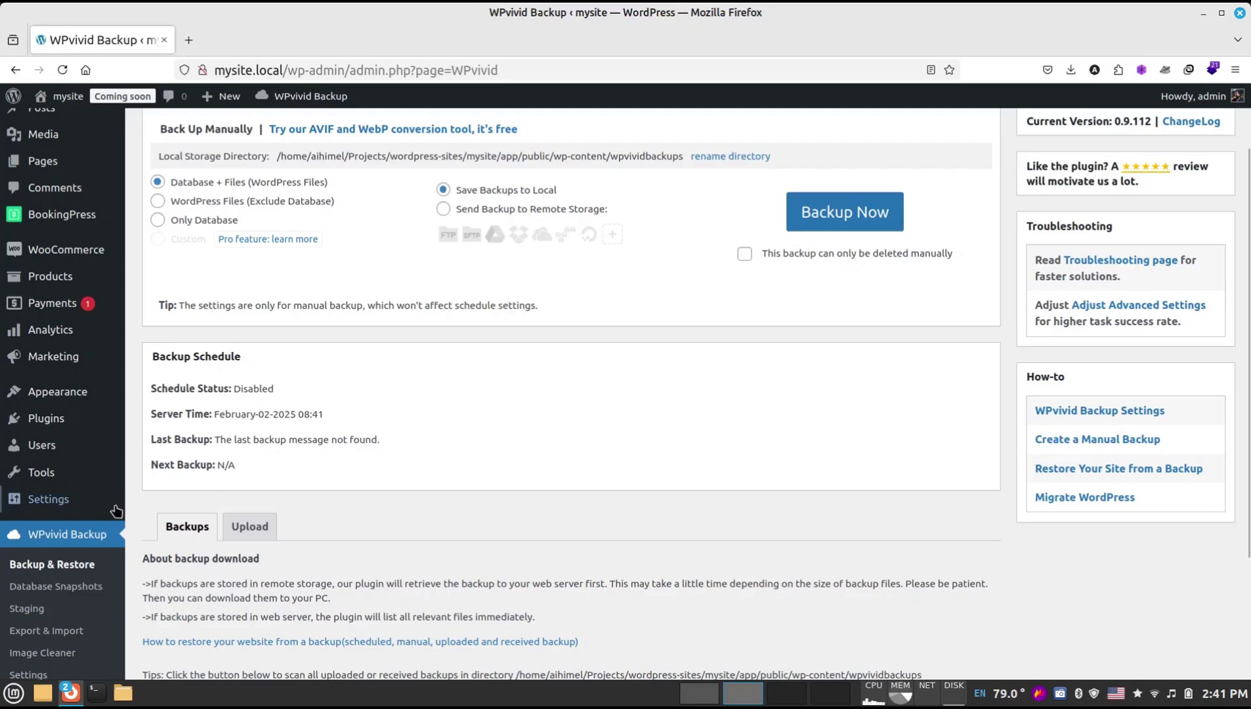
pyautogui.moveTo(106, 497)
pyautogui.scroll(2, 99, 453)
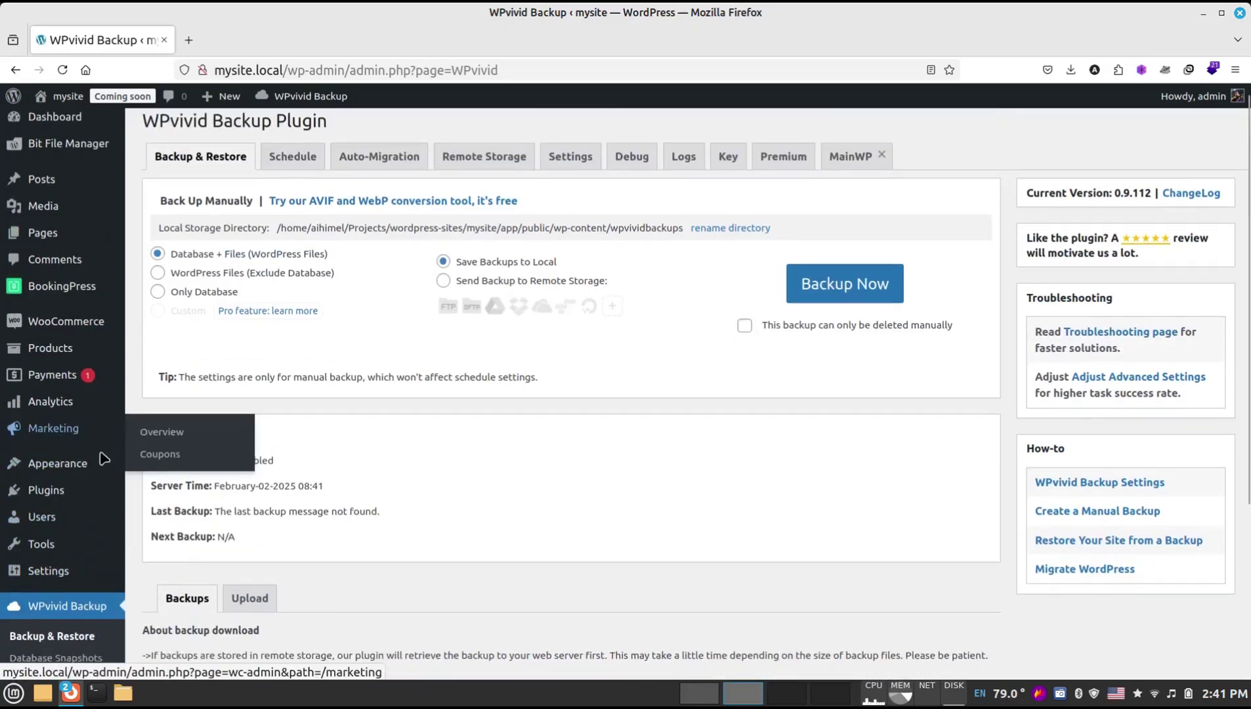
pyautogui.scroll(-5, 85, 460)
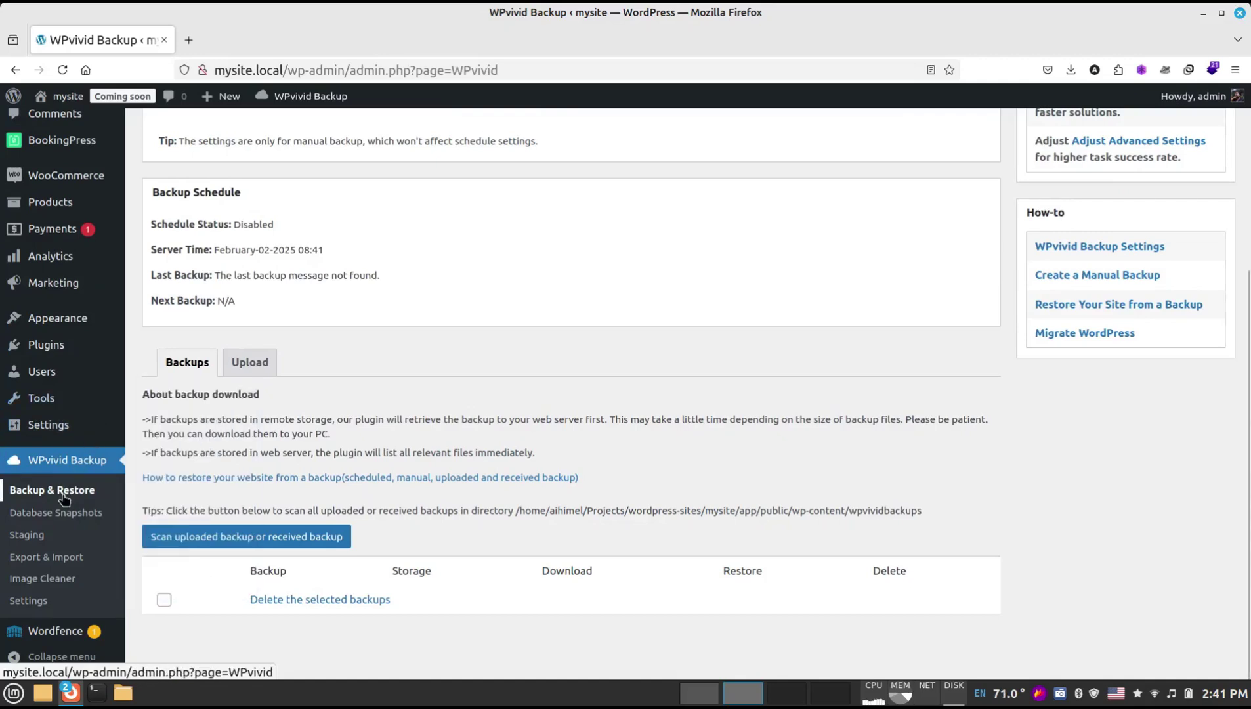
pyautogui.click(36, 496)
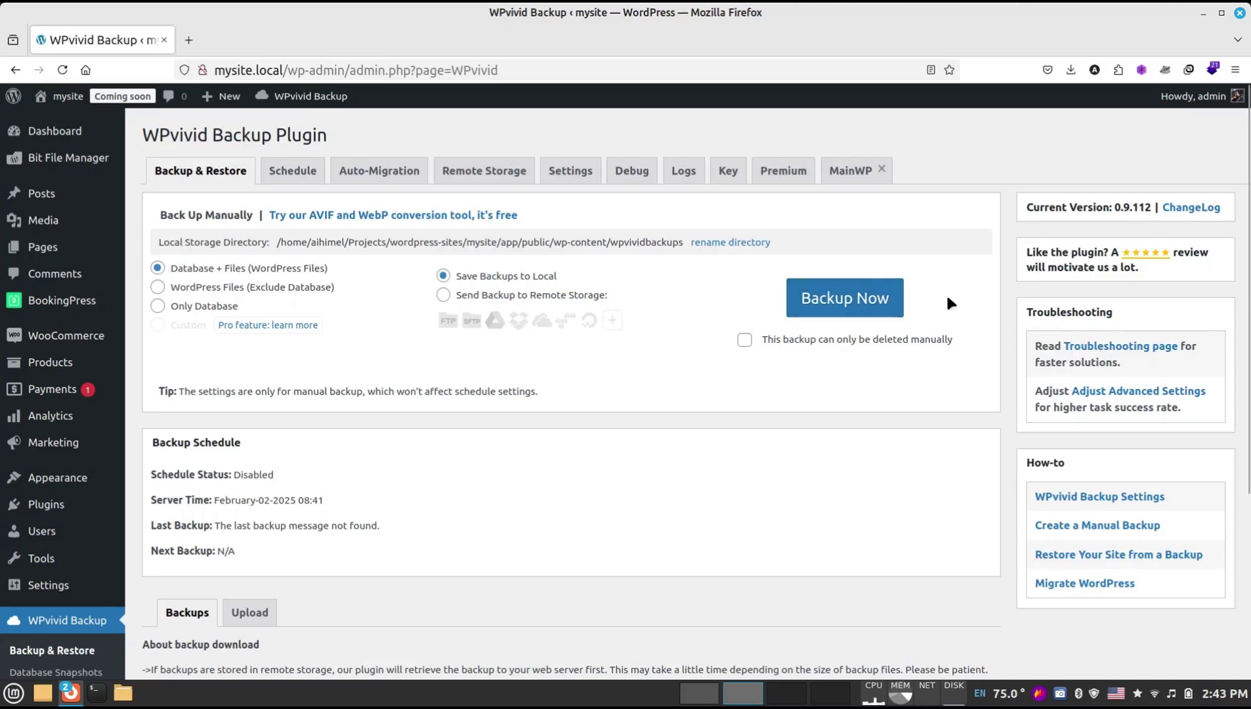
pyautogui.click(893, 298)
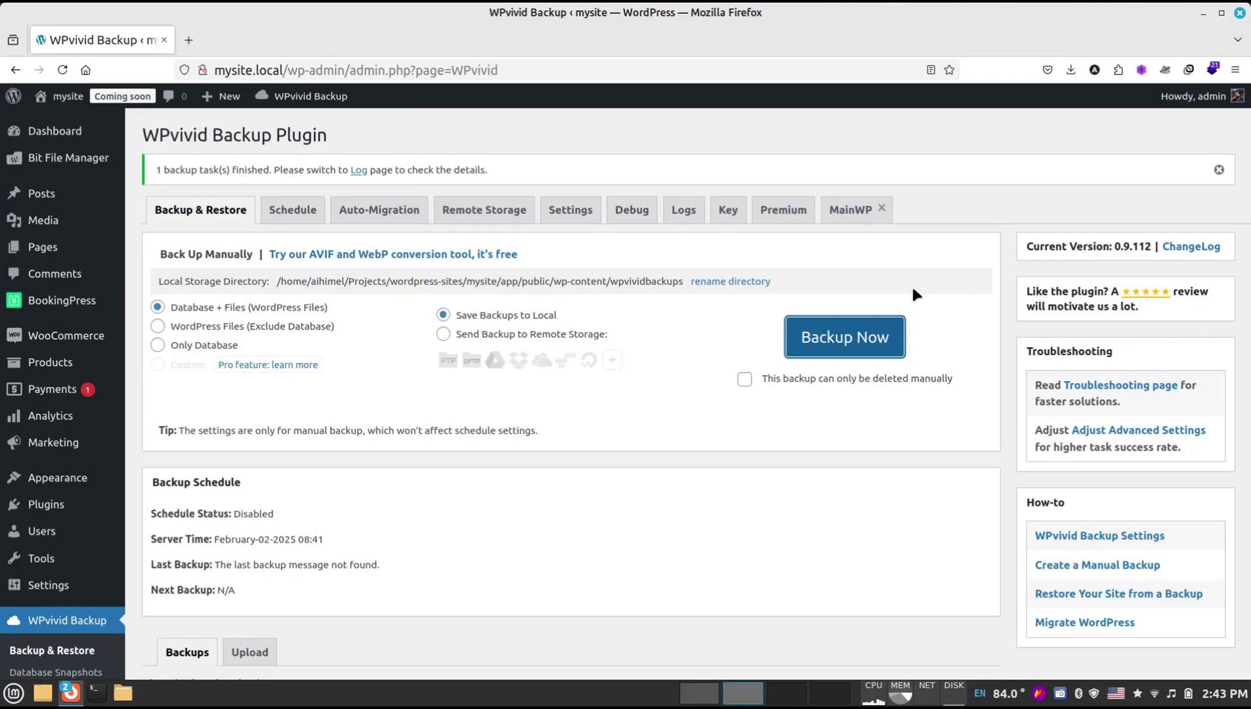
pyautogui.scroll(-5, 914, 289)
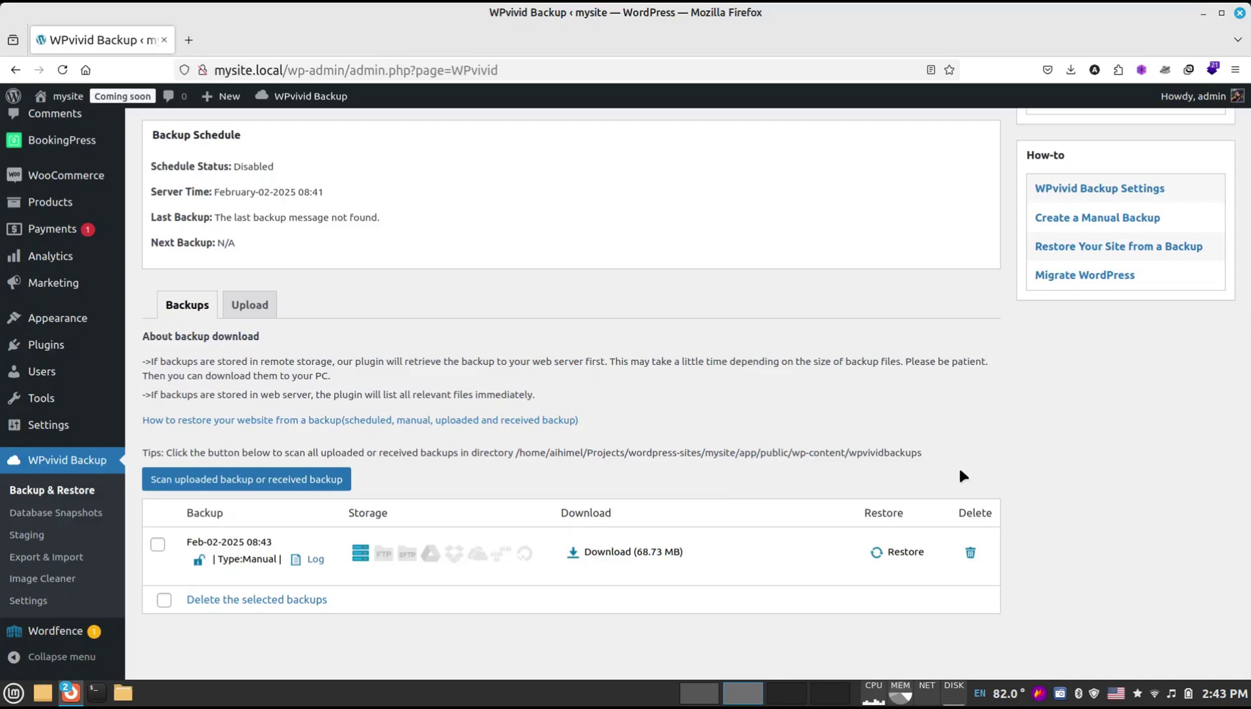
pyautogui.scroll(5, 960, 471)
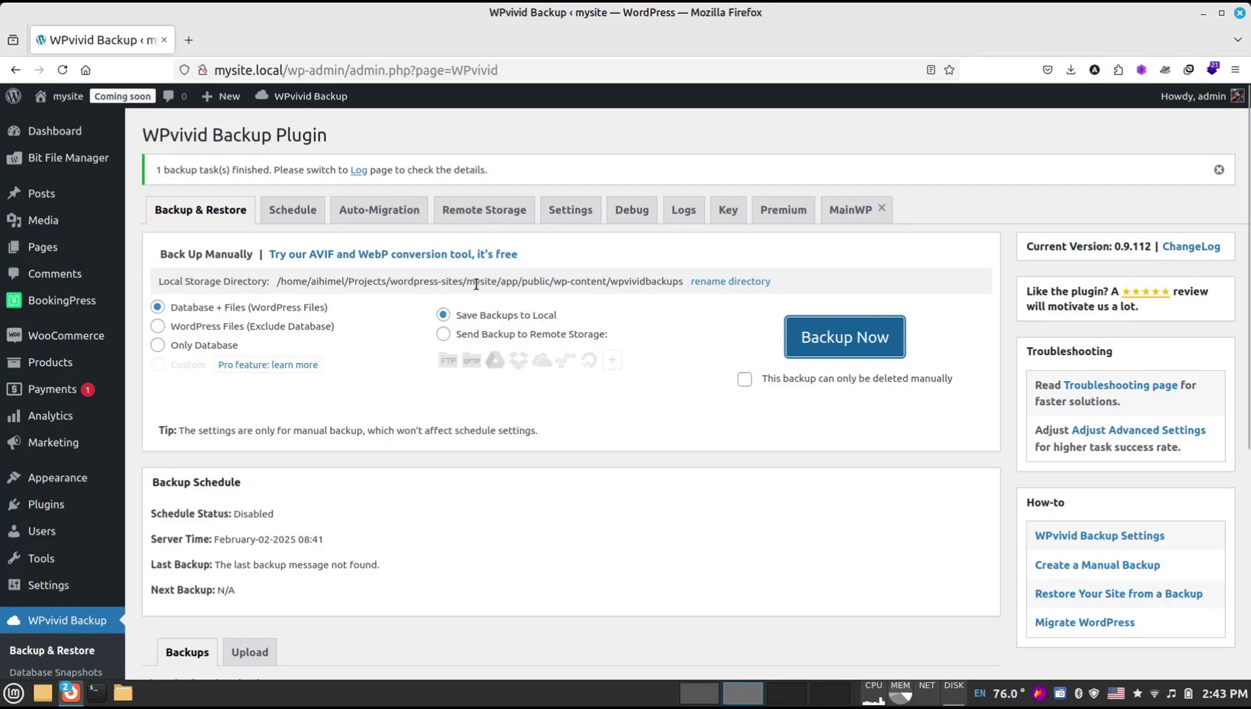
# - Review the WPvivid schedule settings and enable the backup schedule
pyautogui.click(306, 219)
pyautogui.scroll(-2, 579, 280)
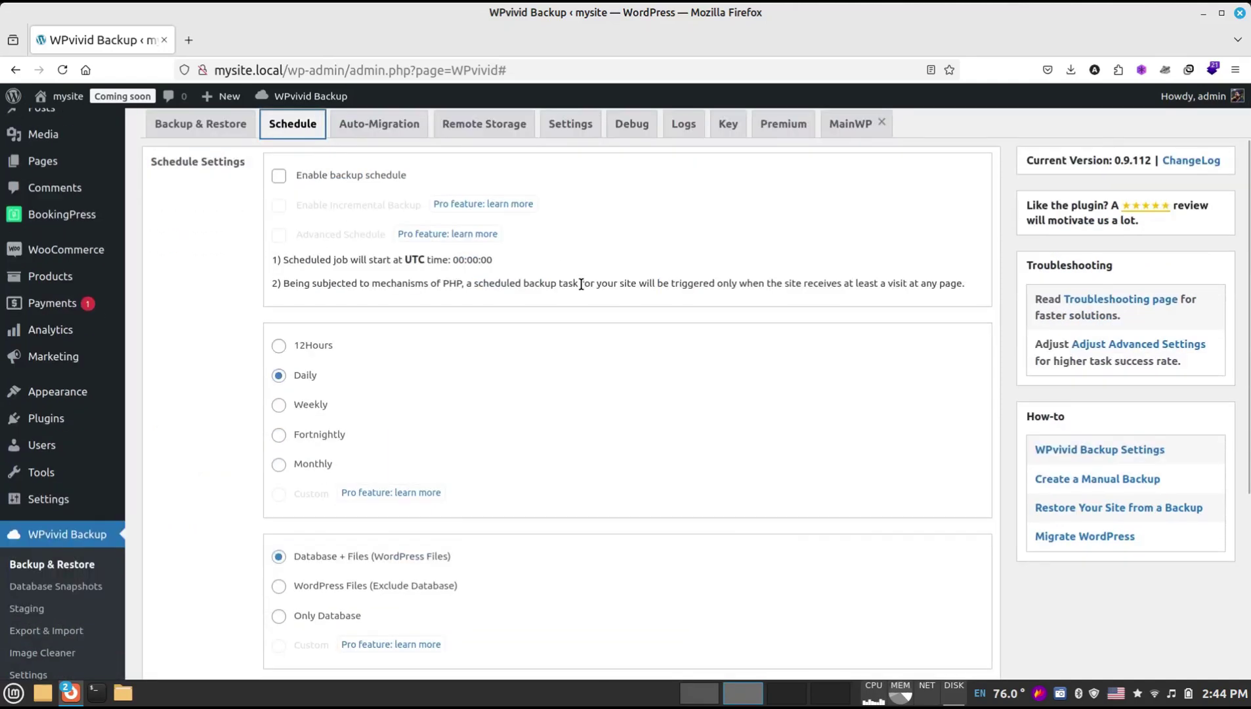
pyautogui.scroll(2, 581, 285)
pyautogui.scroll(-4, 582, 289)
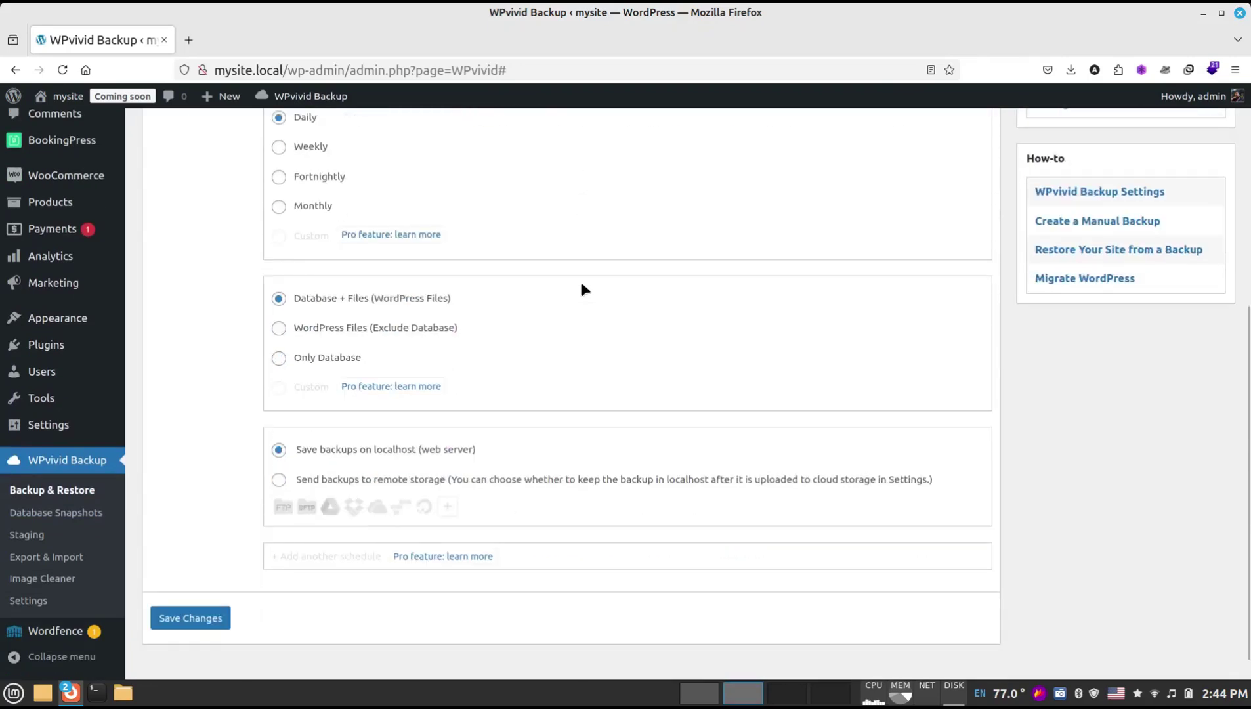
pyautogui.scroll(5, 582, 289)
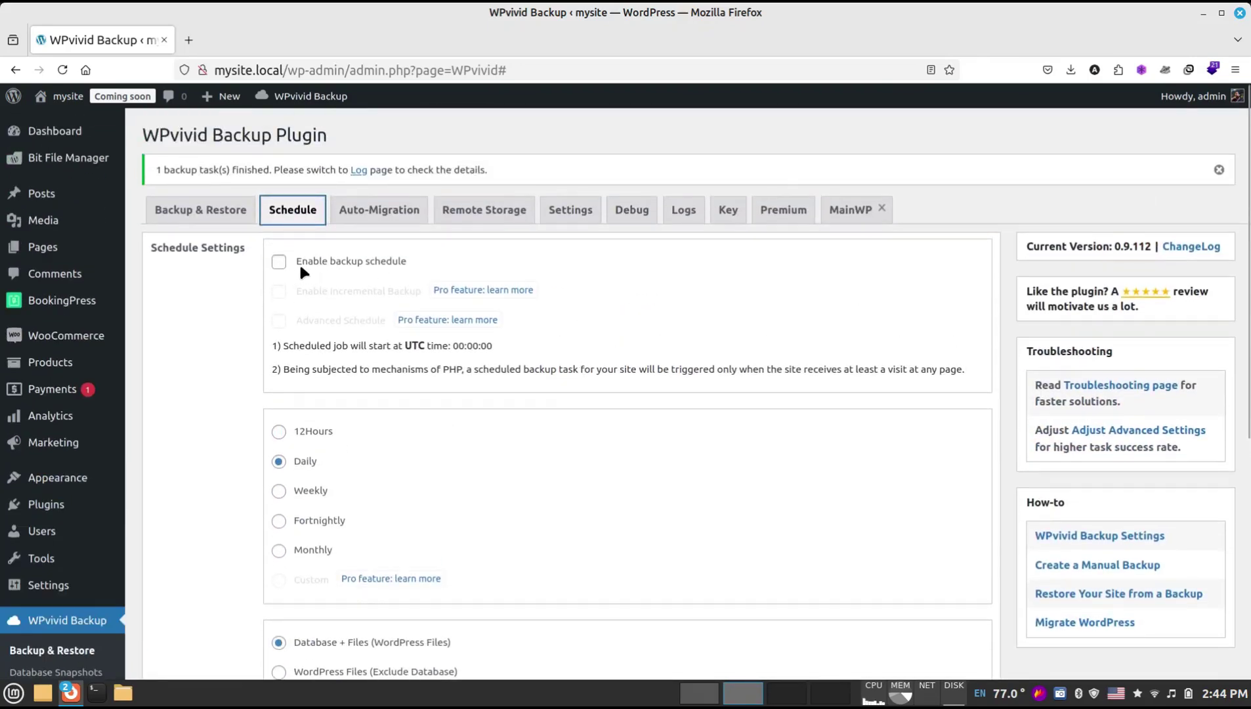
pyautogui.click(280, 262)
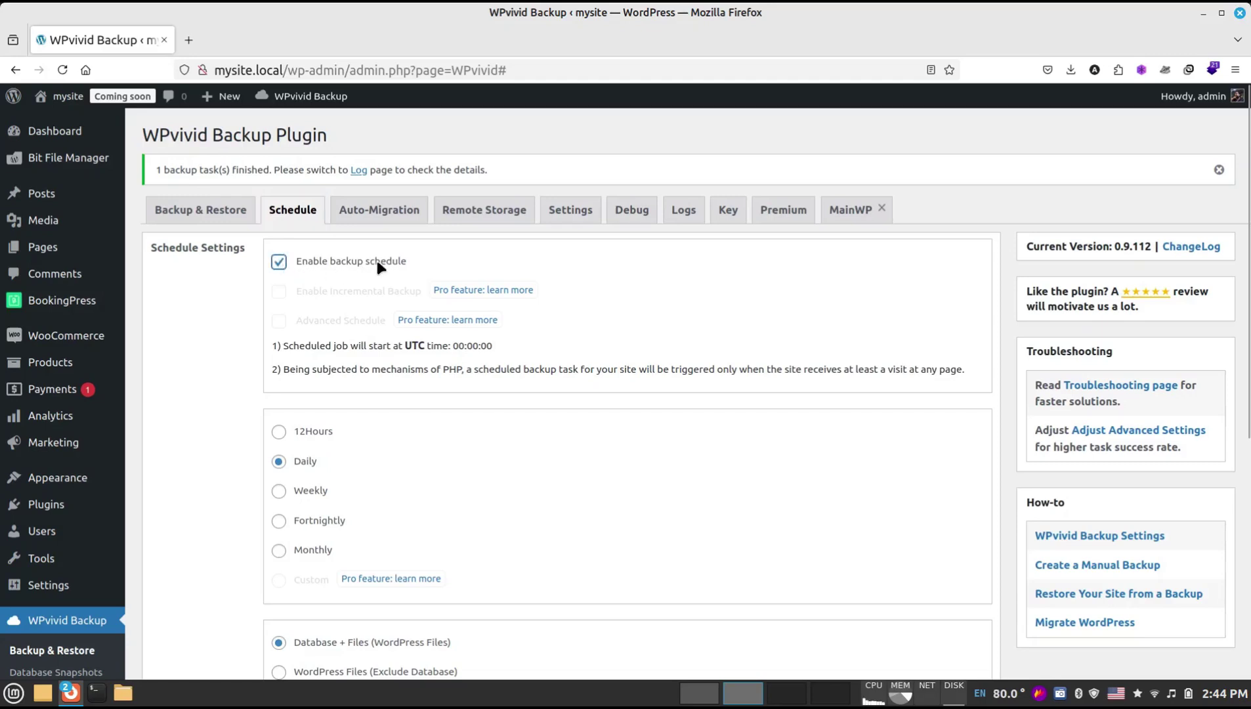
# - Set the scheduled backup frequency to 12Hours, keeping Database + Files on localhost, and save the changes
pyautogui.scroll(-2, 444, 258)
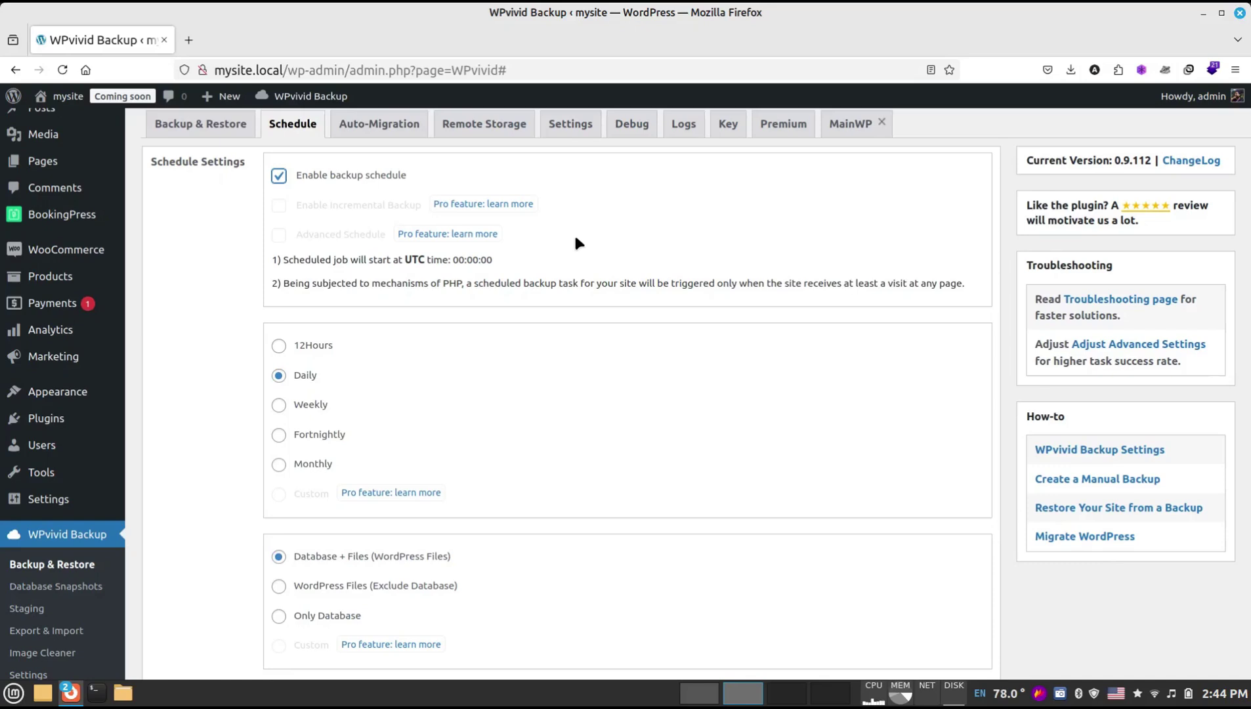
pyautogui.scroll(-2, 575, 243)
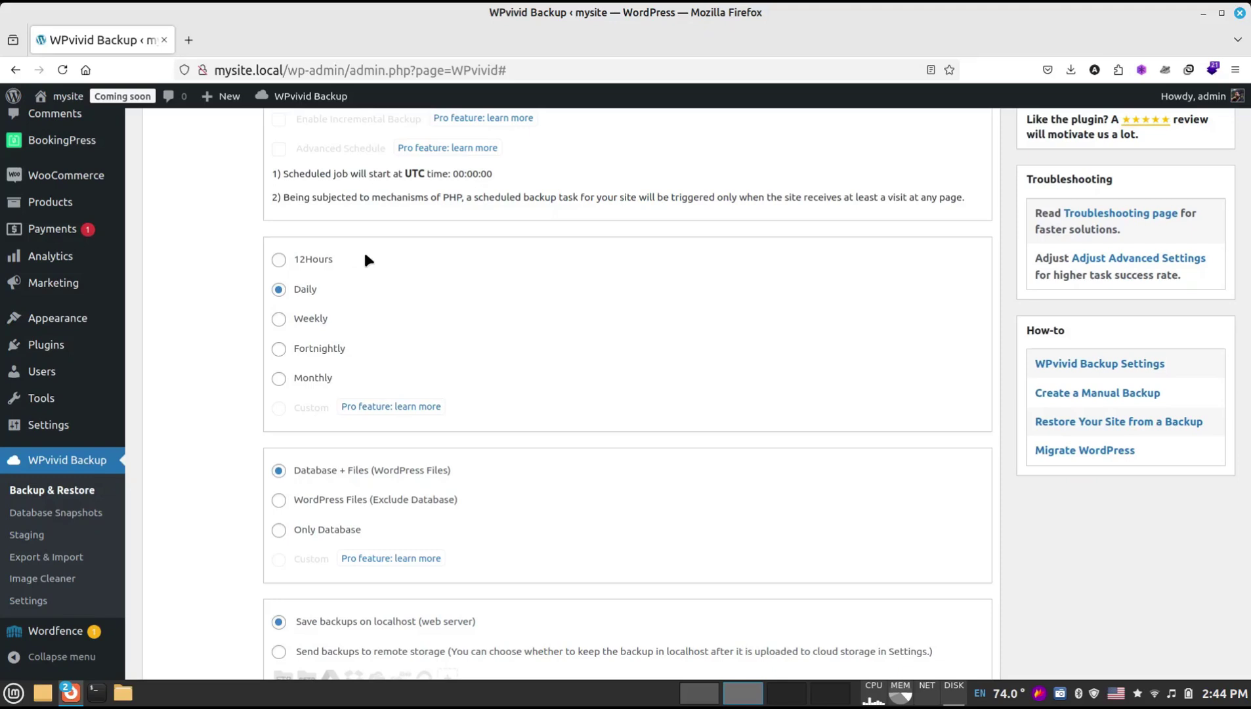
pyautogui.click(318, 261)
pyautogui.scroll(-5, 637, 278)
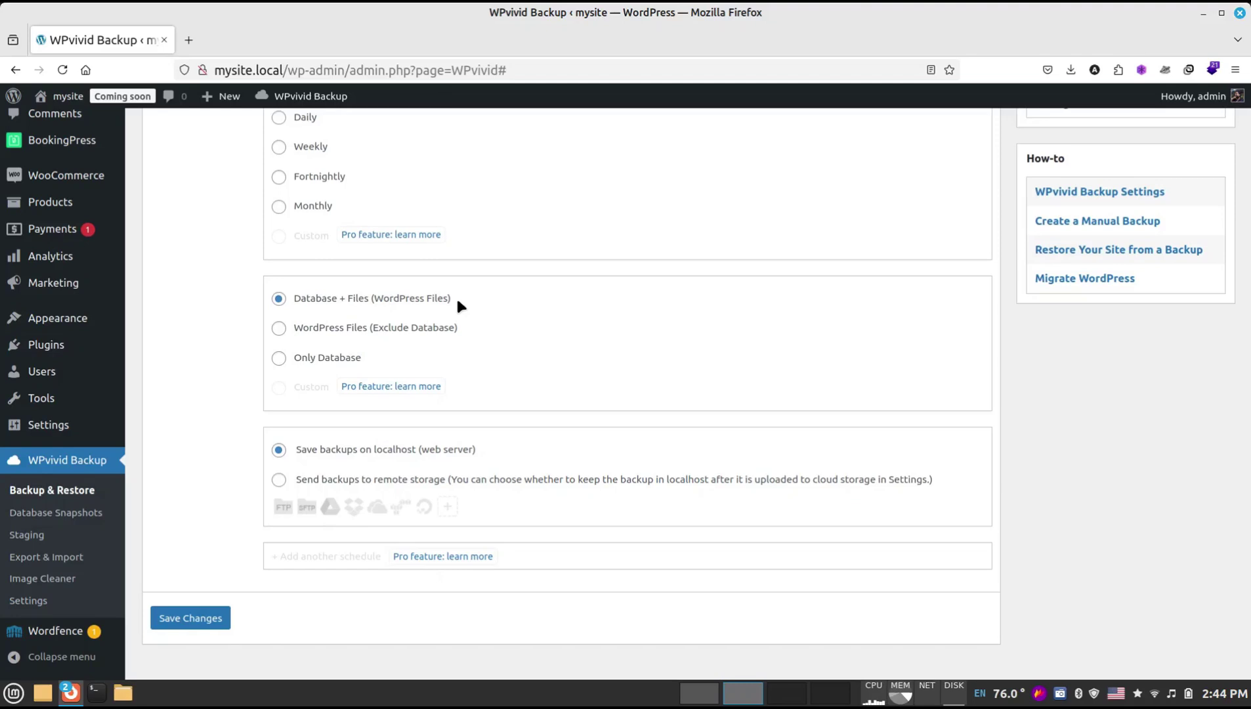
pyautogui.scroll(-1, 459, 303)
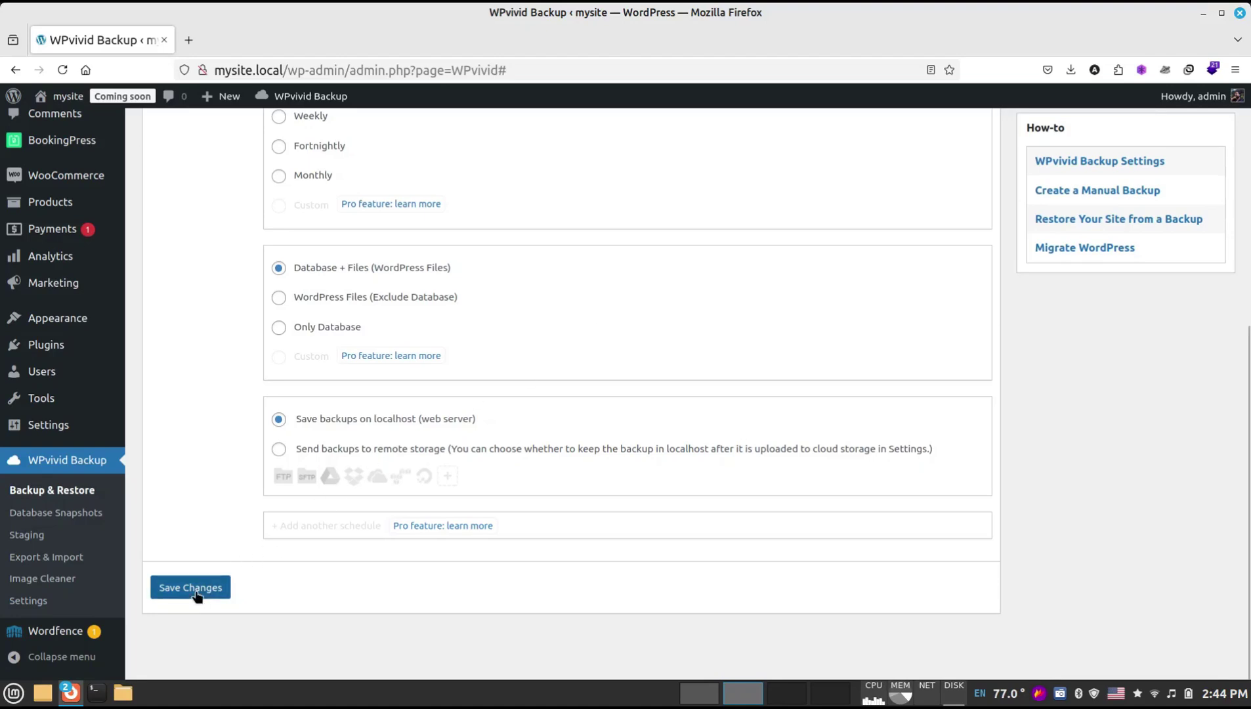
pyautogui.click(195, 592)
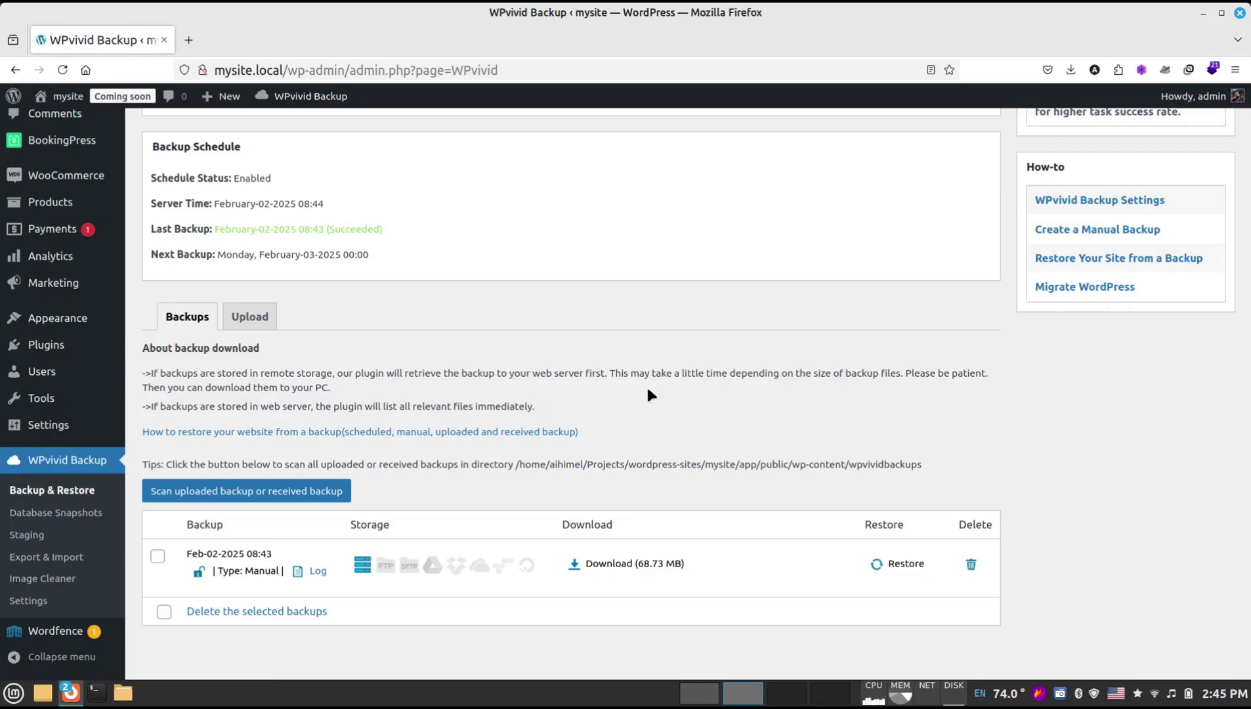
# - Check the next backup time in the Backup Schedule summary and look over the backups list
pyautogui.scroll(5, 647, 390)
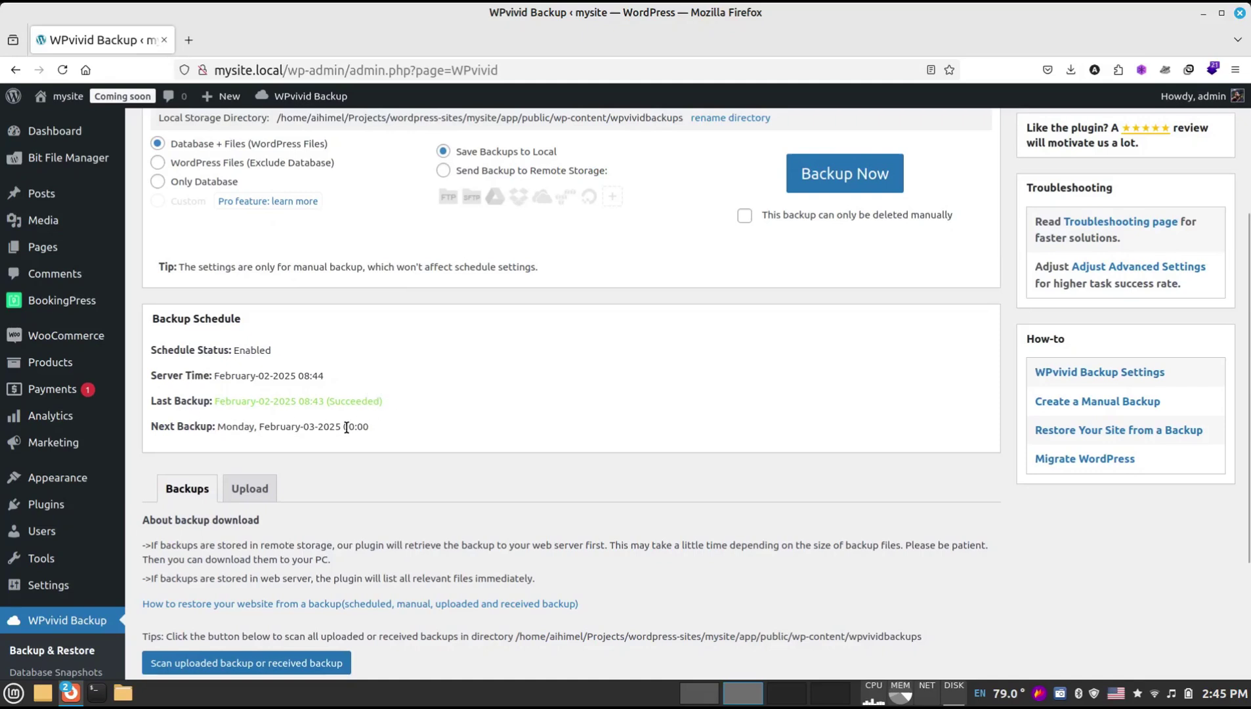
pyautogui.scroll(-3, 347, 427)
pyautogui.moveTo(218, 340); pyautogui.dragTo(396, 346)
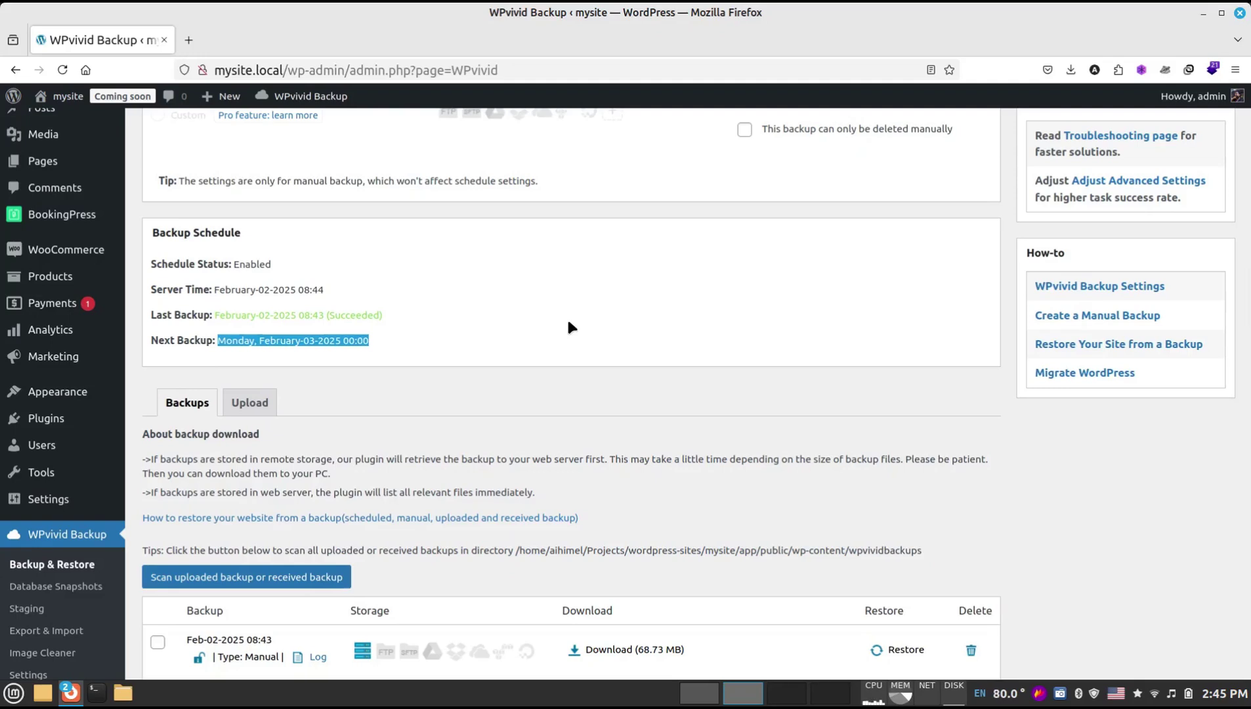
pyautogui.scroll(-2, 568, 322)
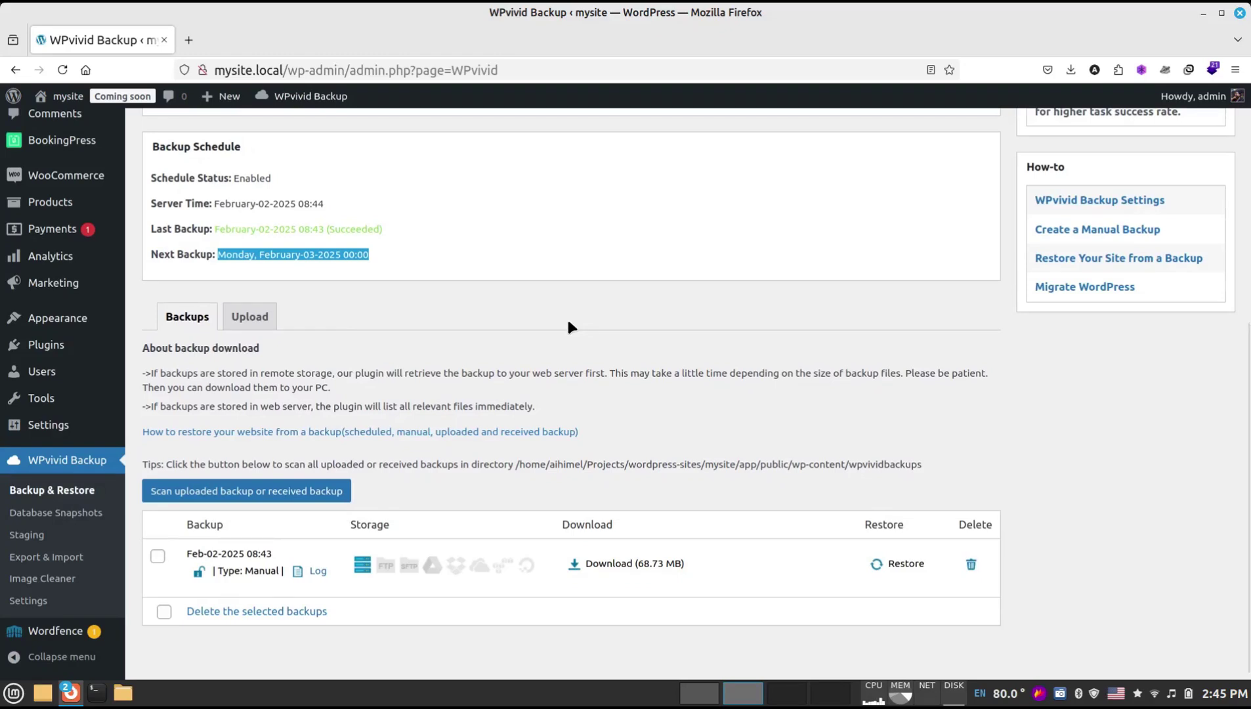